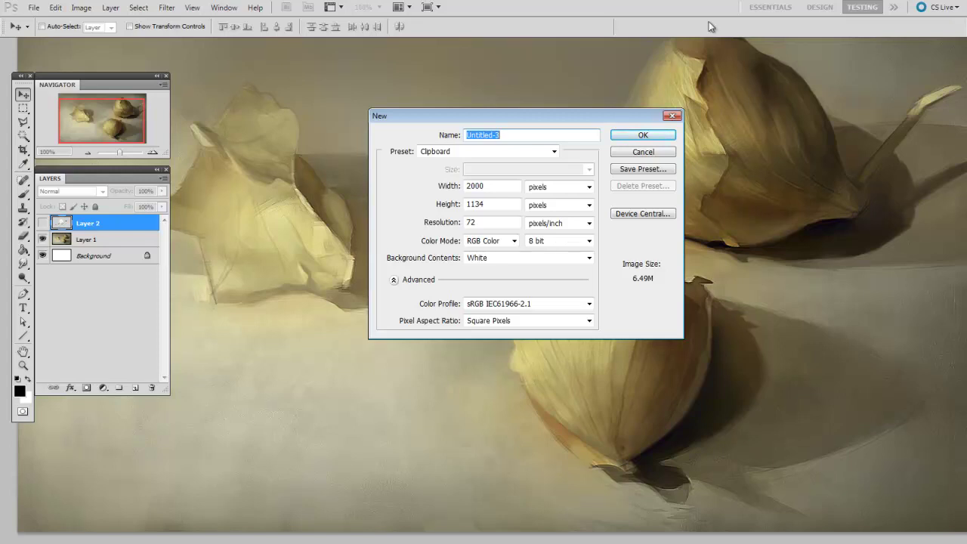
# Step: Drag the New document dialog out of the way of the workspace
pyautogui.moveTo(582, 117); pyautogui.dragTo(671, 133)
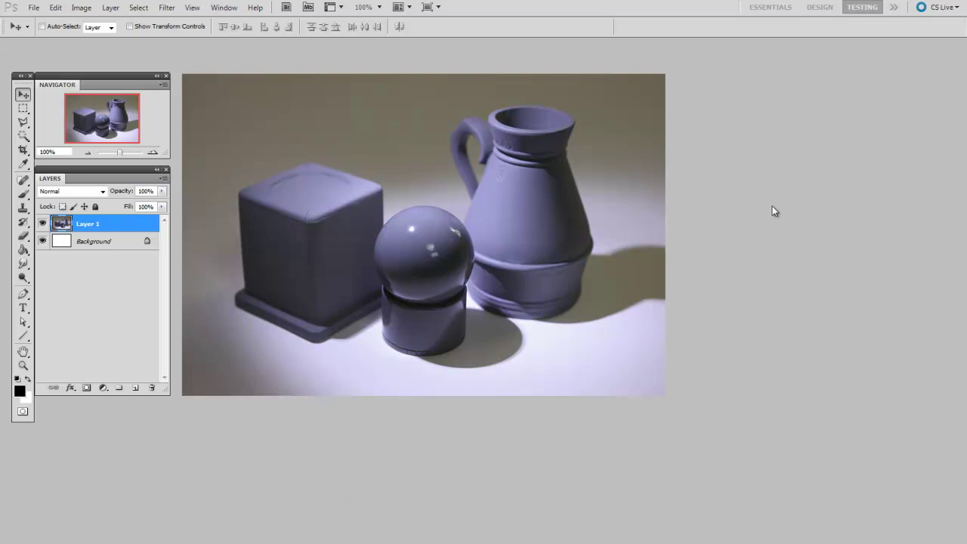
# Step: Set the reference image width to 1600 pixels in Image Size, keeping proportions constrained
pyautogui.click(81, 8)
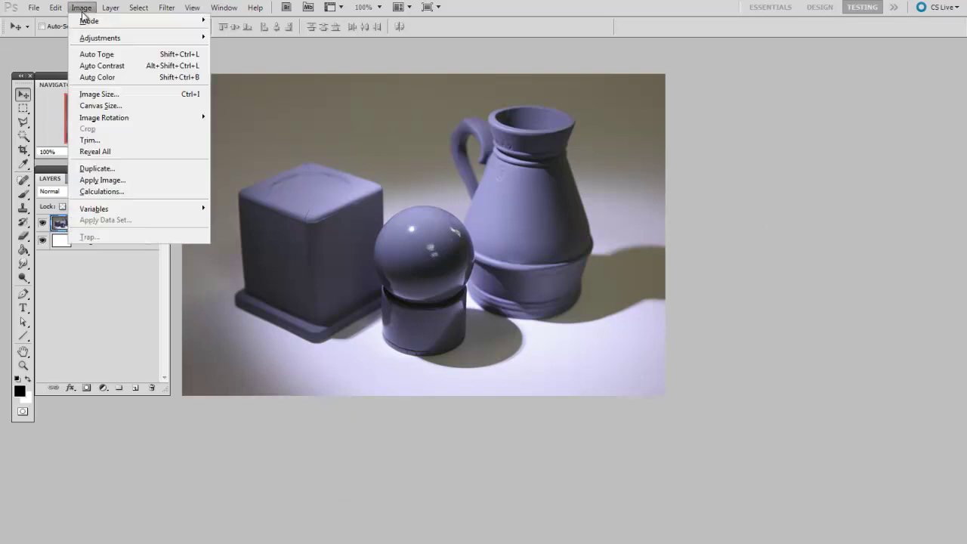
pyautogui.click(103, 97)
pyautogui.moveTo(356, 335); pyautogui.dragTo(765, 148)
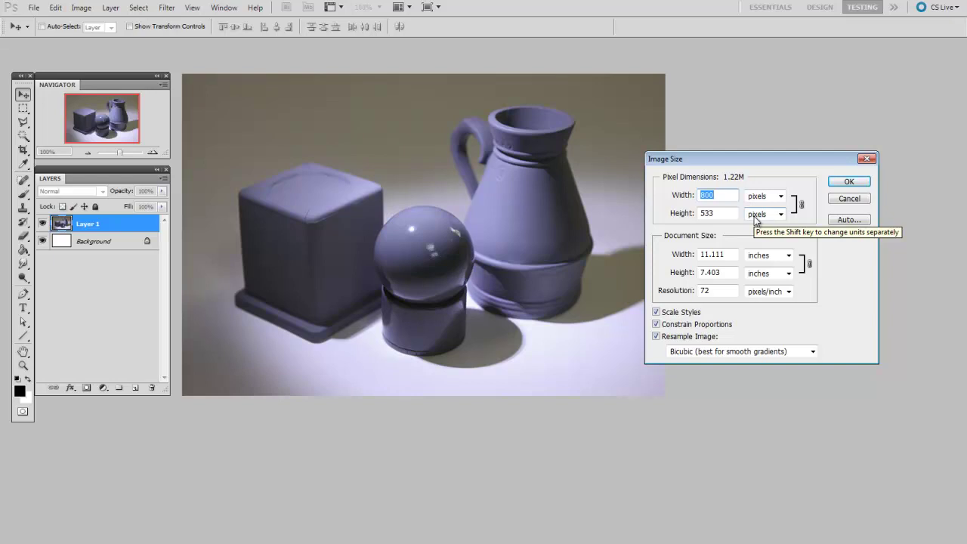
pyautogui.write('1600')
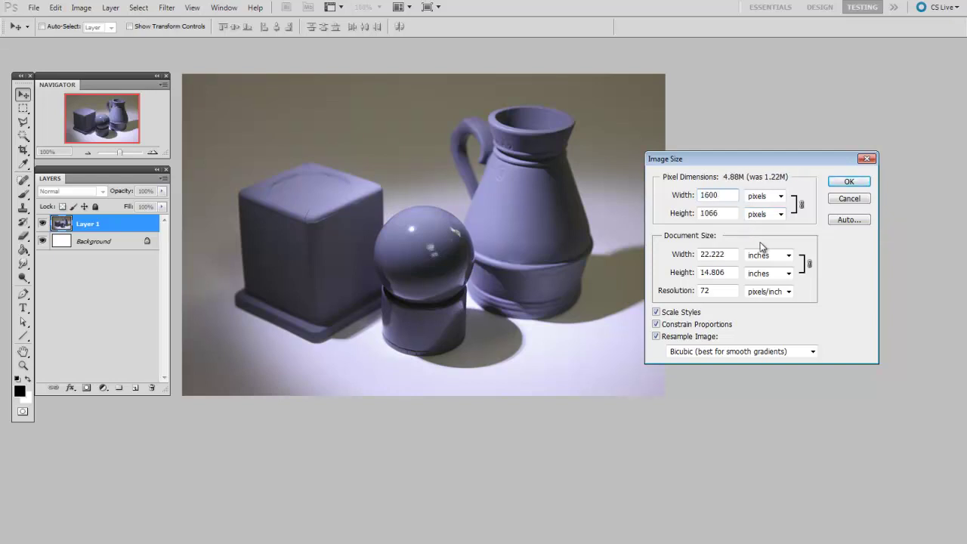
# Step: Confirm the 1600 px width and pan across the enlarged reference image
pyautogui.click(845, 184)
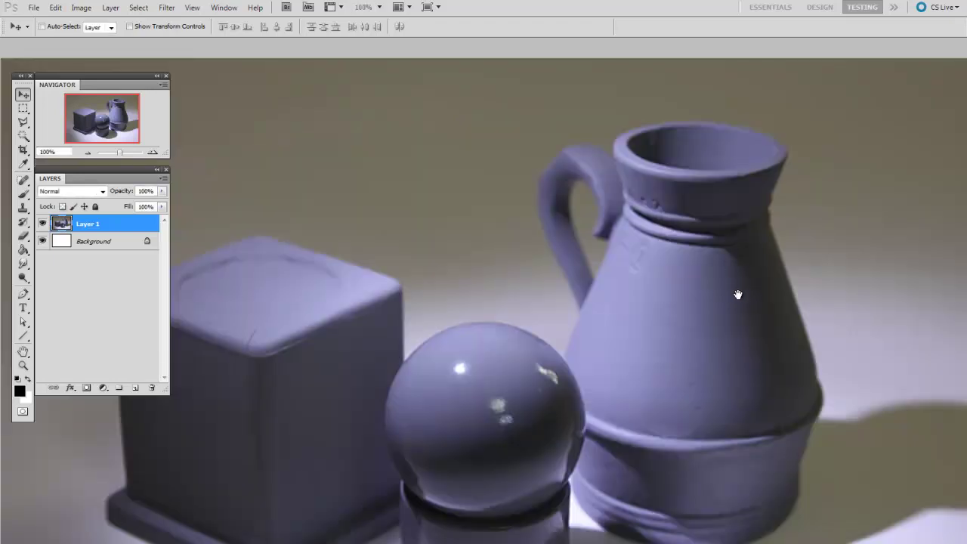
pyautogui.moveTo(736, 292); pyautogui.dragTo(755, 168)
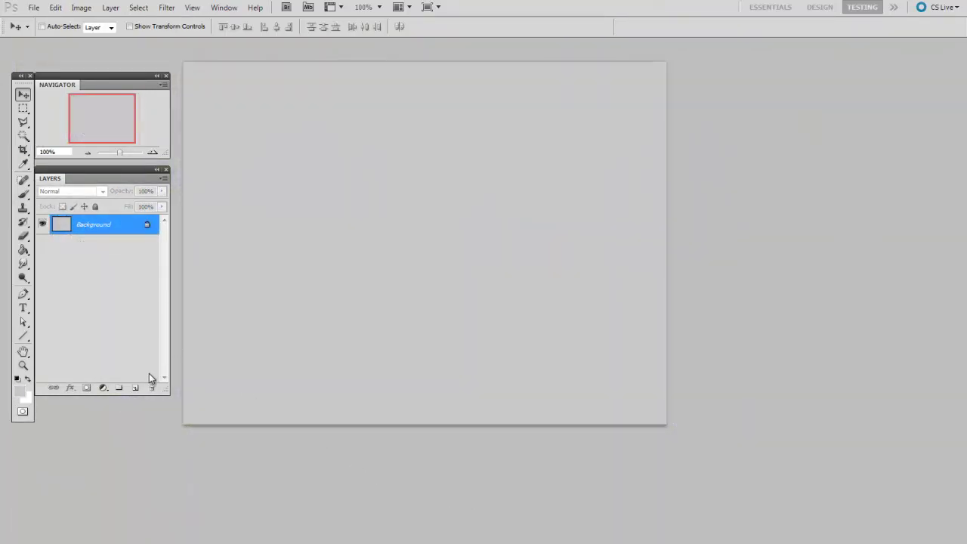
# Step: Add a new layer, choose a soft round brush and pick a dark grey colour
pyautogui.click(135, 387)
pyautogui.press('b')
pyautogui.rightClick(401, 306)
pyautogui.click(433, 400)
pyautogui.press('Return')
pyautogui.click(24, 396)
pyautogui.moveTo(207, 307); pyautogui.dragTo(199, 311)
pyautogui.click(471, 198)
# Step: Paint soft dark grey vertical and diagonal strokes around the bright central sphere
pyautogui.moveTo(253, 132)
pyautogui.mouseDown()
pyautogui.moveTo(264, 335)
pyautogui.moveTo(408, 230)
pyautogui.mouseUp()
pyautogui.press(']')
pyautogui.moveTo(268, 351); pyautogui.dragTo(435, 306)
pyautogui.moveTo(342, 385); pyautogui.dragTo(431, 332)
pyautogui.moveTo(545, 121); pyautogui.dragTo(574, 317)
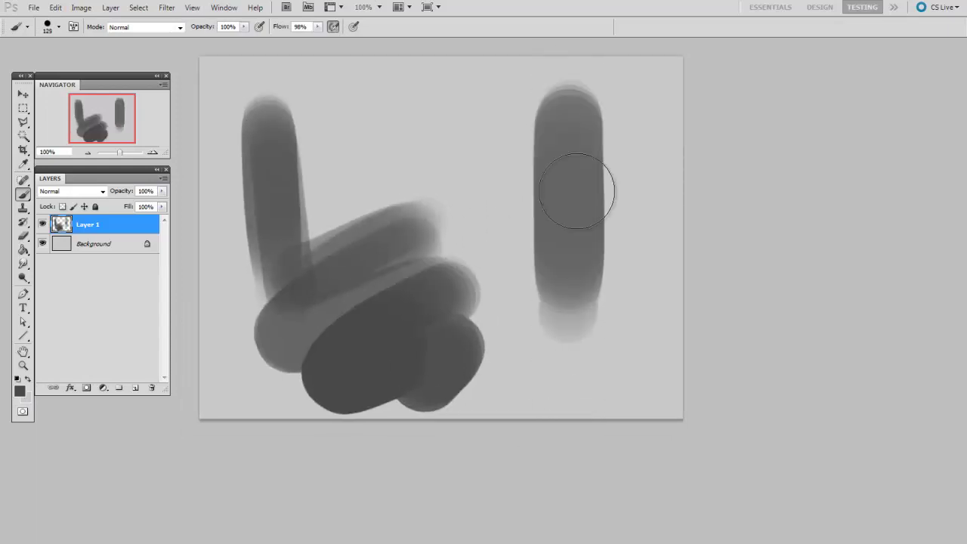
pyautogui.moveTo(578, 121); pyautogui.dragTo(582, 317)
pyautogui.moveTo(657, 264); pyautogui.dragTo(483, 299)
pyautogui.moveTo(469, 363); pyautogui.dragTo(529, 344)
pyautogui.moveTo(593, 341)
pyautogui.mouseDown()
pyautogui.moveTo(442, 364)
pyautogui.moveTo(612, 290)
pyautogui.moveTo(419, 313)
pyautogui.moveTo(582, 302)
pyautogui.mouseUp()
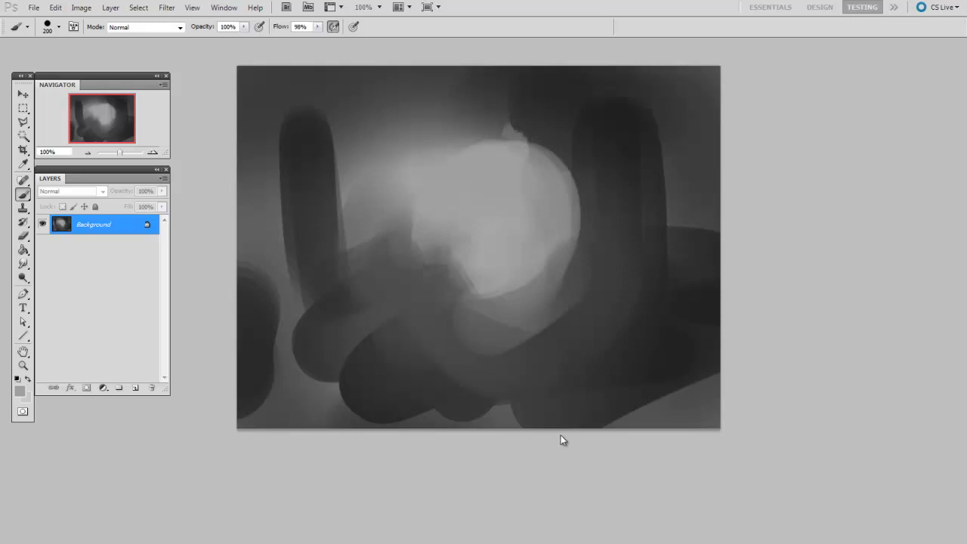
# Step: Resize the painting from 800 × 600 to 1600 × 1200 pixels via Image Size
pyautogui.scroll(-2, 732, 250)
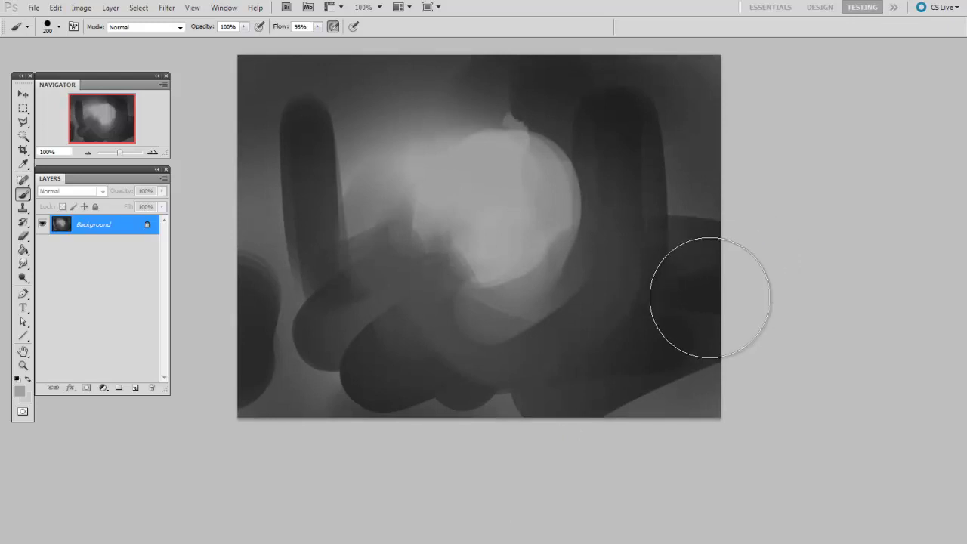
pyautogui.click(80, 8)
pyautogui.click(125, 95)
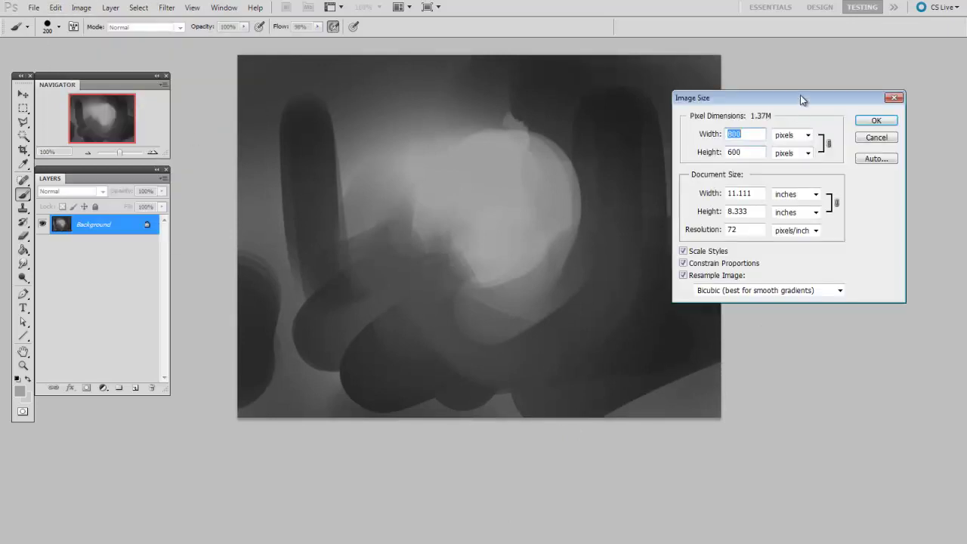
pyautogui.moveTo(800, 98); pyautogui.dragTo(751, 116)
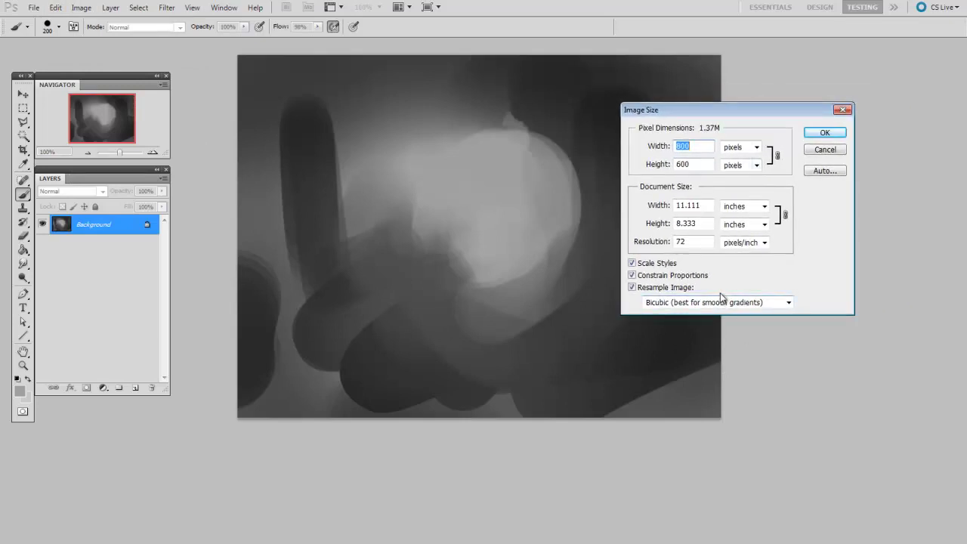
pyautogui.write('1600')
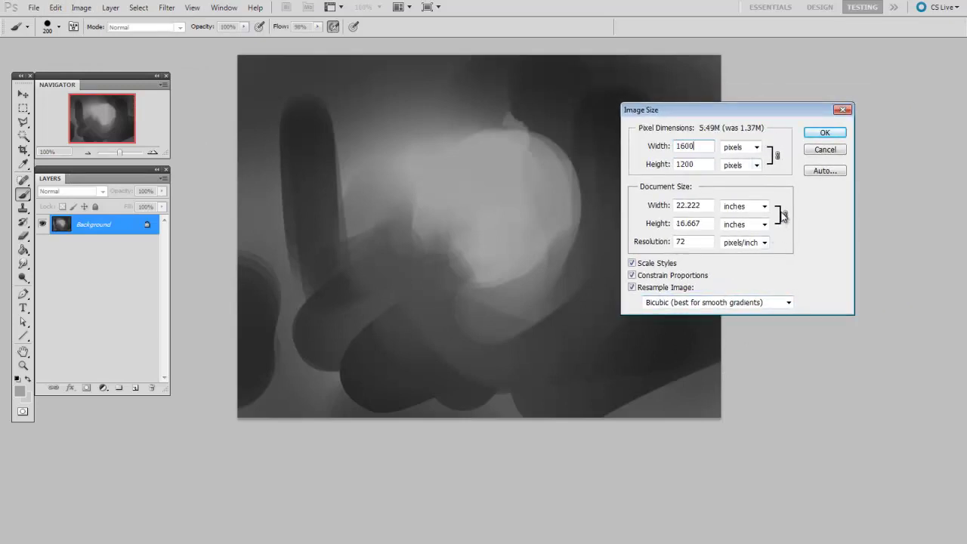
pyautogui.click(823, 133)
# Step: Zoom to the sphere, add a new layer, and set a small soft brush with light grey e0e0e0
pyautogui.moveTo(582, 380); pyautogui.dragTo(476, 302)
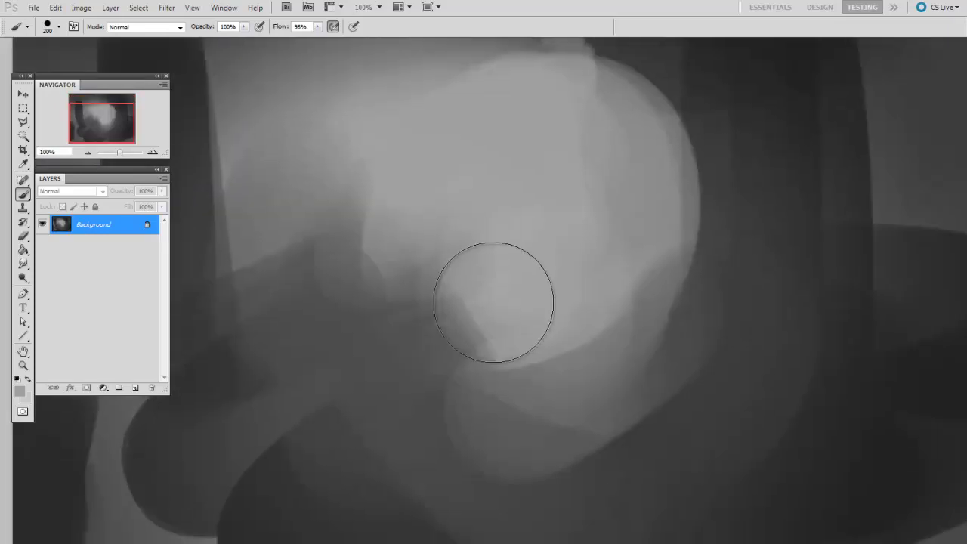
pyautogui.moveTo(554, 338)
pyautogui.mouseDown()
pyautogui.moveTo(524, 218)
pyautogui.moveTo(546, 343)
pyautogui.mouseUp()
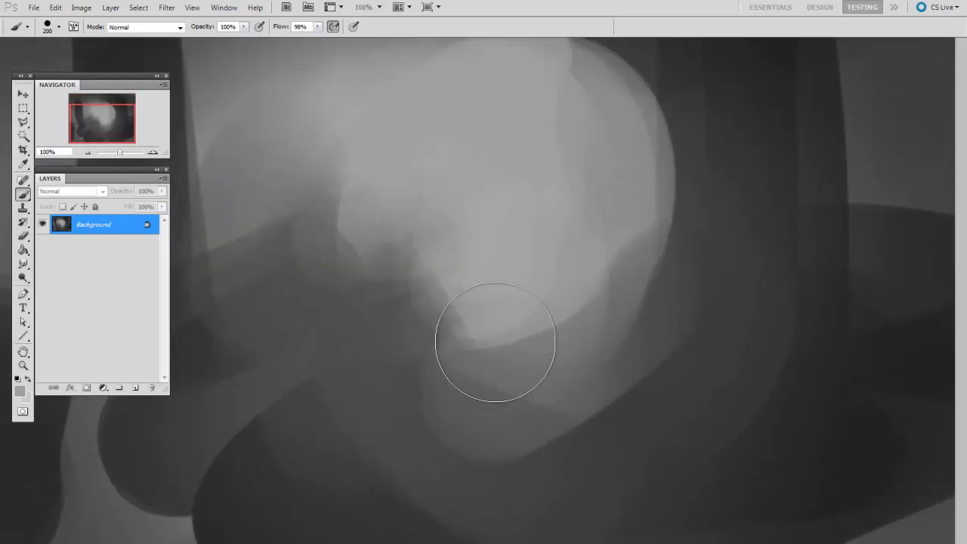
pyautogui.moveTo(393, 225); pyautogui.dragTo(396, 242)
pyautogui.hotkey('ctrl', 'shift', 'alt', 'n')
pyautogui.rightClick(396, 242)
pyautogui.click(425, 300)
pyautogui.press('Return')
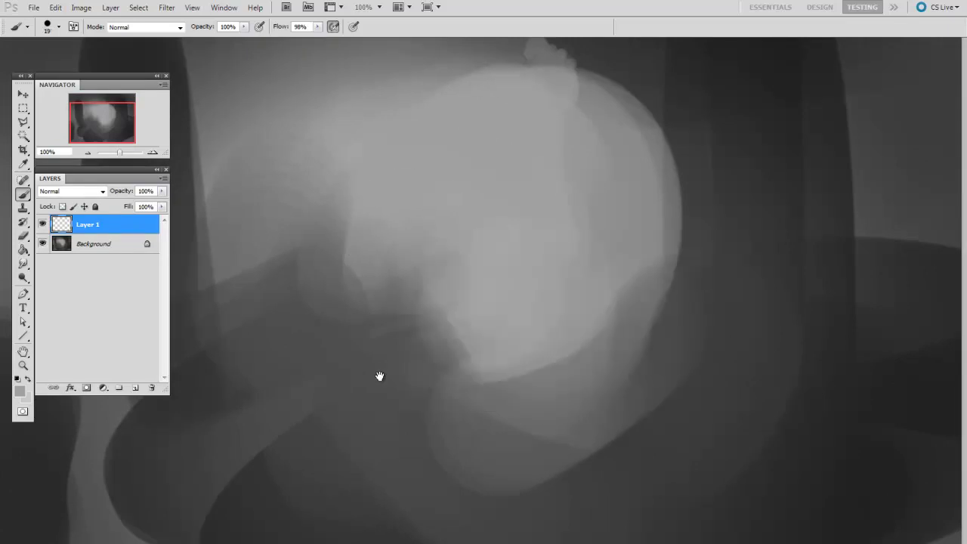
pyautogui.press('F12')
pyautogui.moveTo(551, 200); pyautogui.dragTo(552, 165)
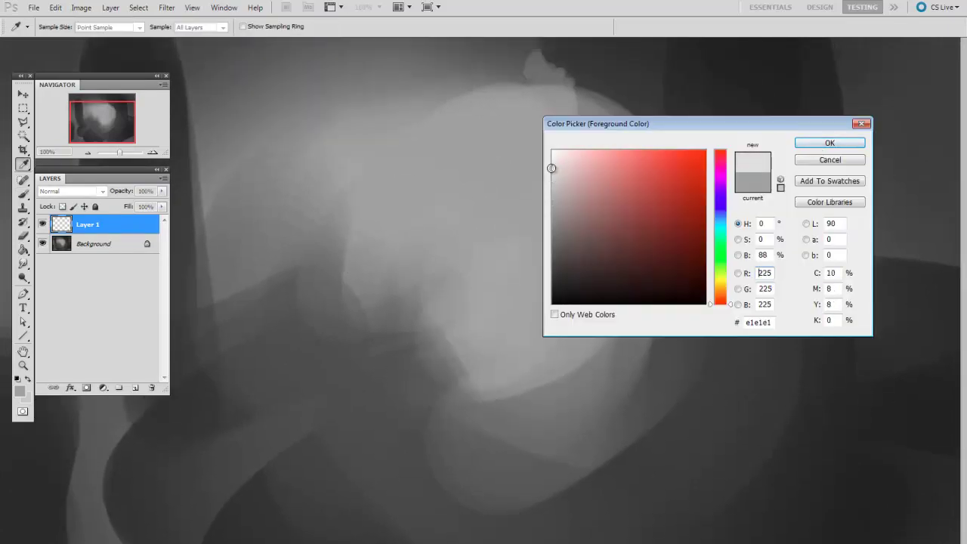
pyautogui.click(830, 143)
# Step: Brighten the top and body of the sphere with light grey strokes at brush sizes 150 and 200
pyautogui.press(']')
pyautogui.press(']')
pyautogui.press(']')
pyautogui.press(']')
pyautogui.press(']')
pyautogui.press(']')
pyautogui.press(']')
pyautogui.press(']')
pyautogui.press(']')
pyautogui.press(']')
pyautogui.press(']')
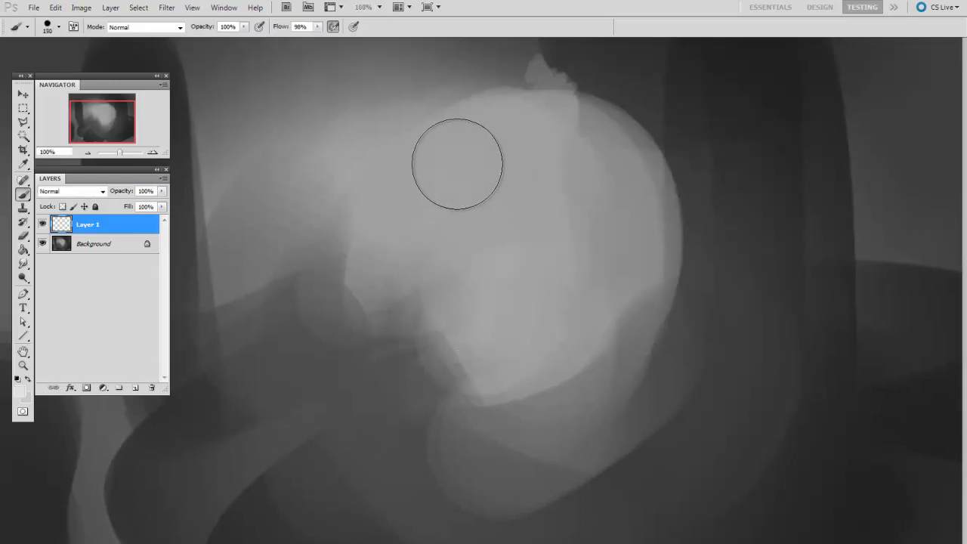
pyautogui.moveTo(528, 129)
pyautogui.mouseDown()
pyautogui.moveTo(485, 226)
pyautogui.moveTo(555, 195)
pyautogui.moveTo(528, 163)
pyautogui.moveTo(519, 225)
pyautogui.moveTo(485, 151)
pyautogui.moveTo(552, 184)
pyautogui.moveTo(546, 249)
pyautogui.moveTo(575, 149)
pyautogui.moveTo(604, 207)
pyautogui.moveTo(524, 168)
pyautogui.mouseUp()
pyautogui.press(']')
pyautogui.press(']')
pyautogui.press(']')
pyautogui.press(']')
pyautogui.moveTo(494, 287); pyautogui.dragTo(582, 272)
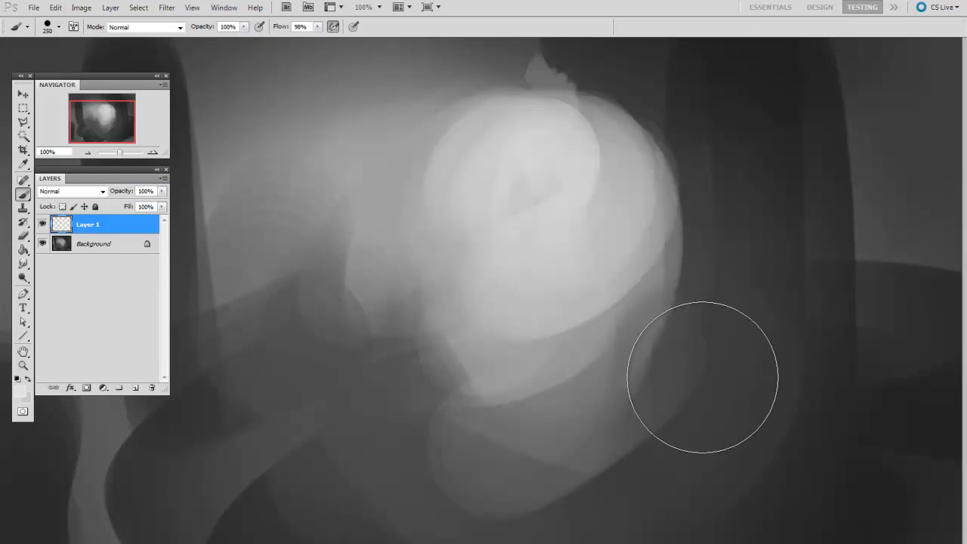
pyautogui.hotkey('ctrl', 'alt', 'i')
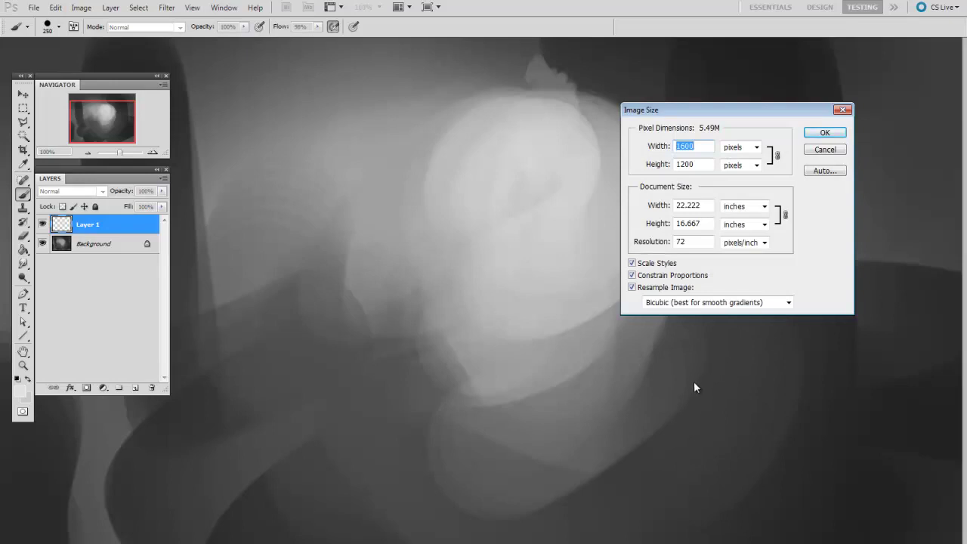
# Step: Enter a 4000 px width (4000 × 3000) and zoom out to view the whole painting
pyautogui.write('4000')
pyautogui.click(826, 133)
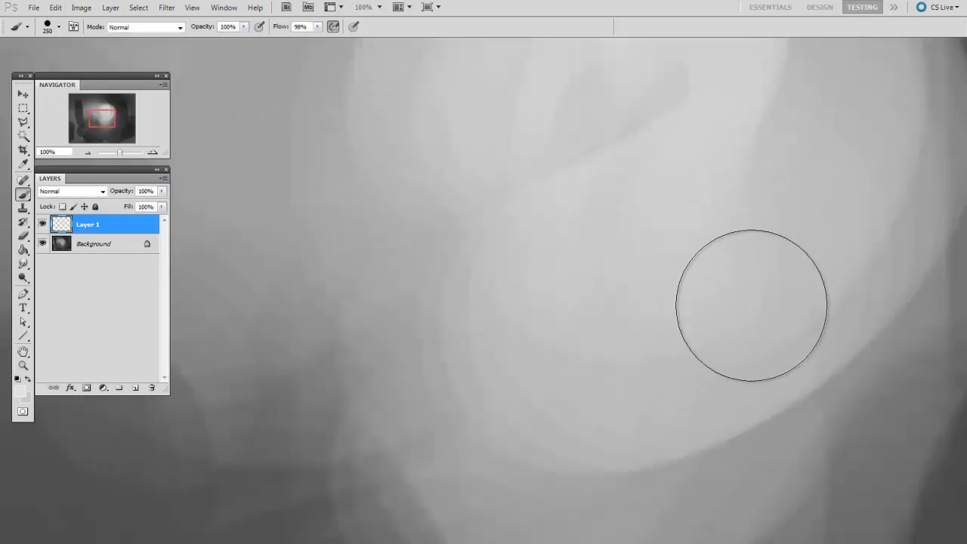
pyautogui.hotkey('ctrl', '-')
pyautogui.hotkey('ctrl', '-')
pyautogui.hotkey('ctrl', '-')
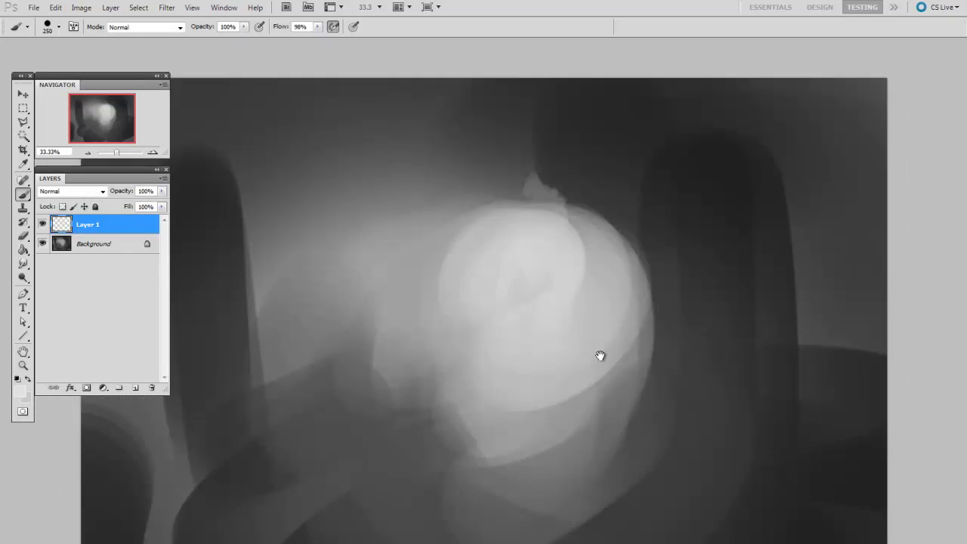
pyautogui.scroll(-2, 610, 340)
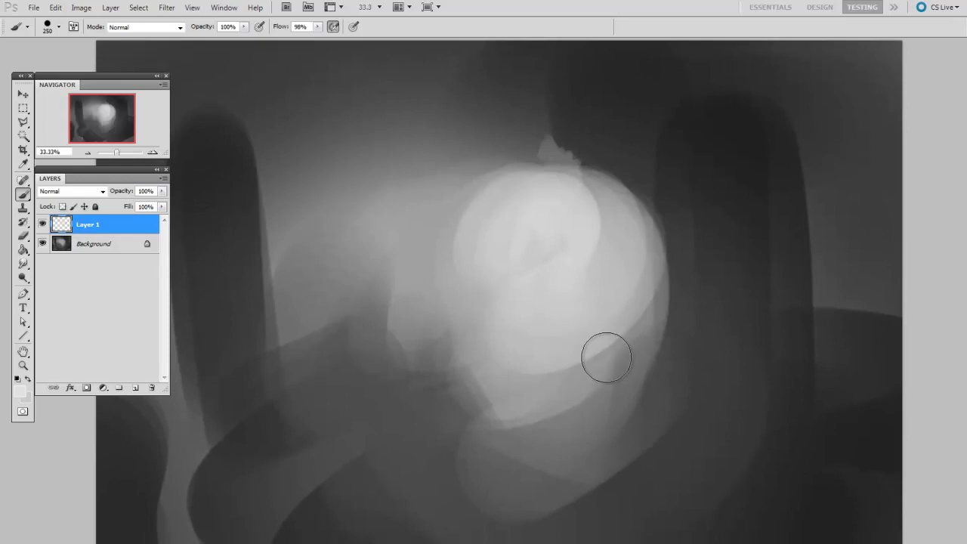